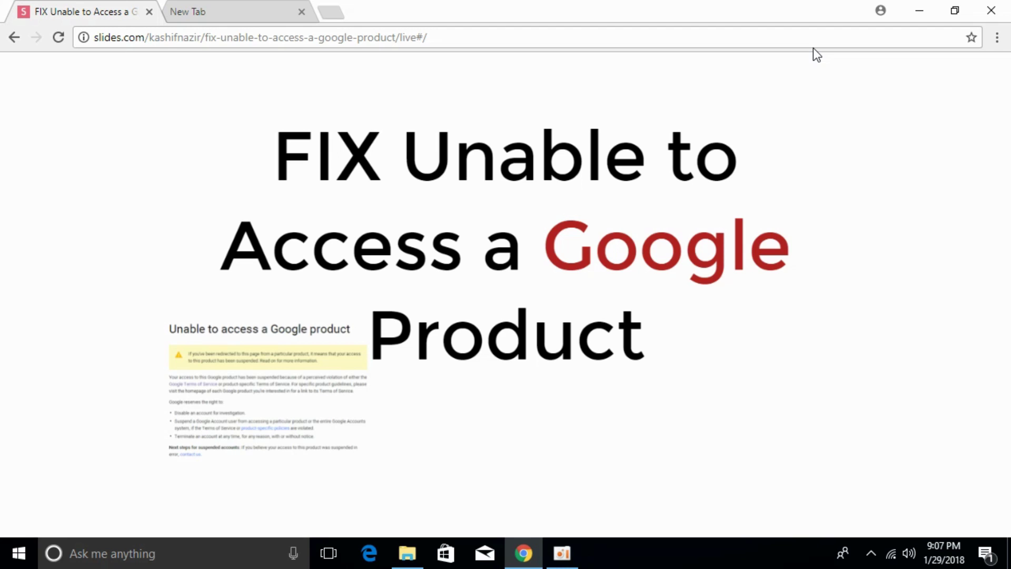
Open Chrome's main menu from the Slides.com presentation.
left_click(997, 37)
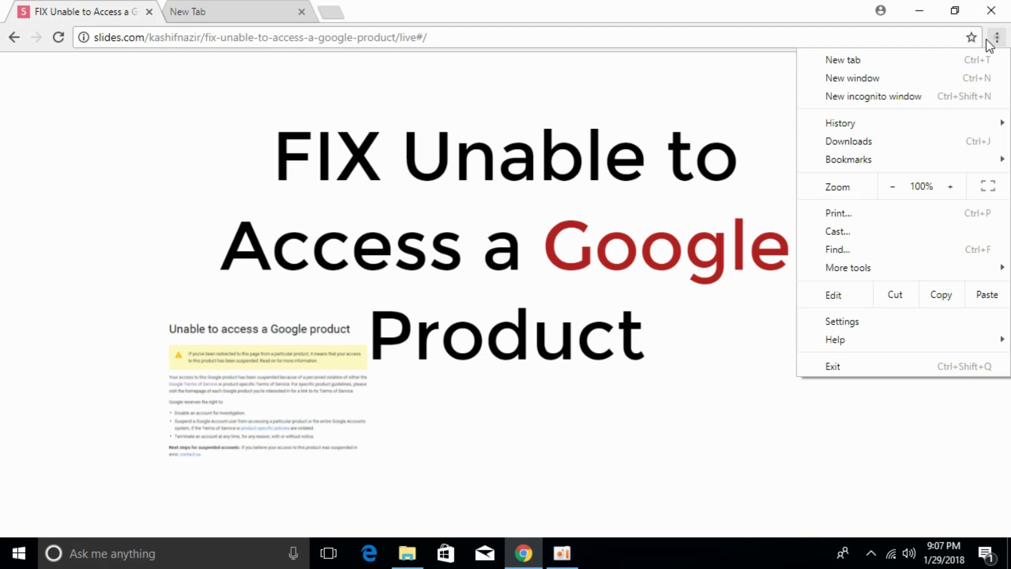
Start a new incognito window and load gmail.com.
left_click(866, 98)
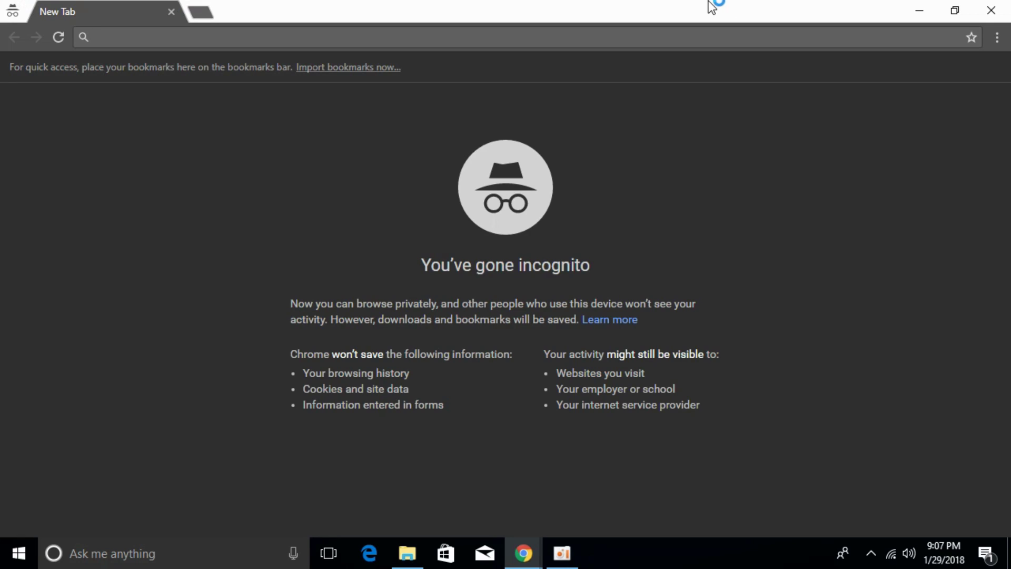
type("gmai")
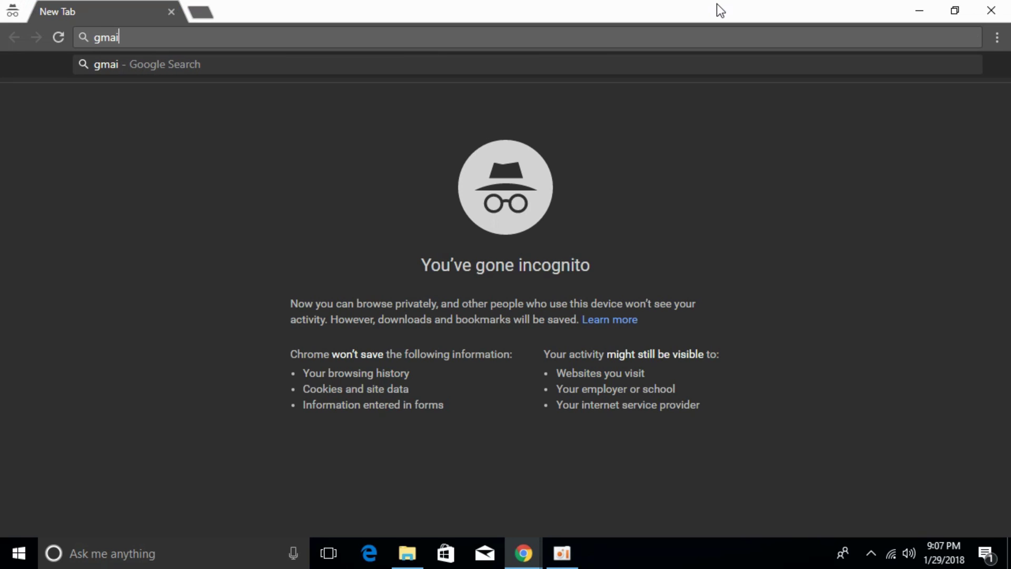
type(".com")
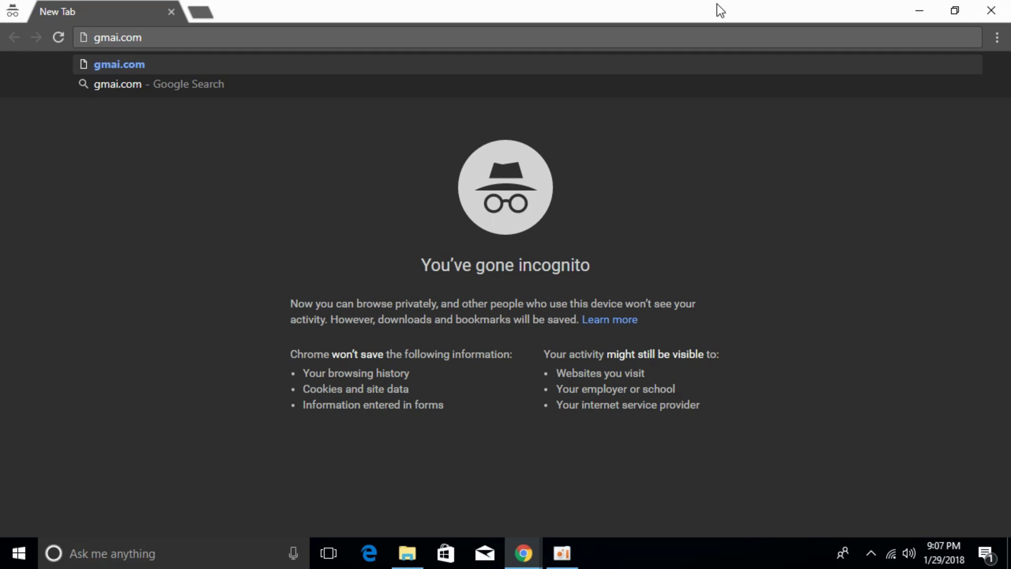
type("l")
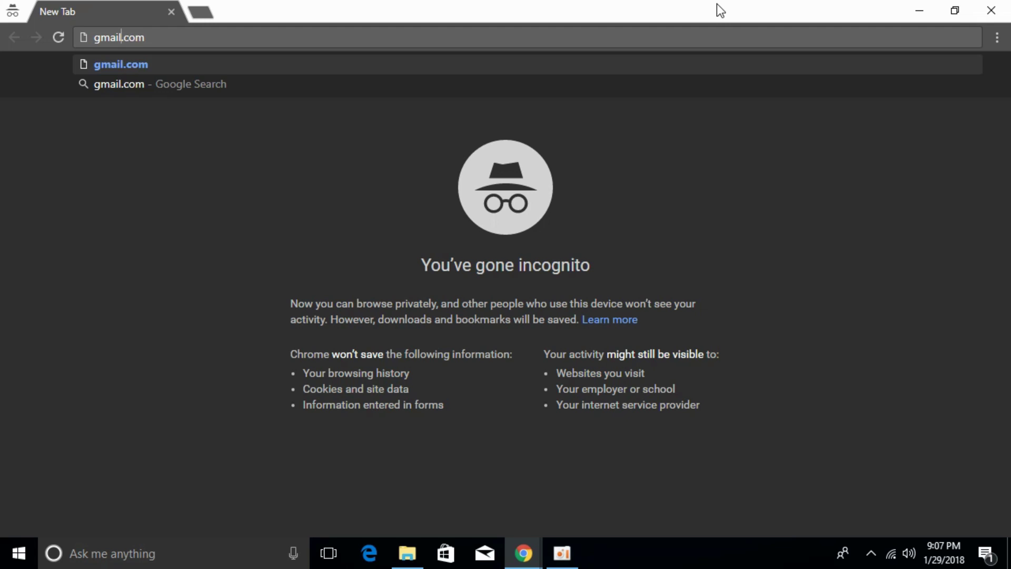
key("Return")
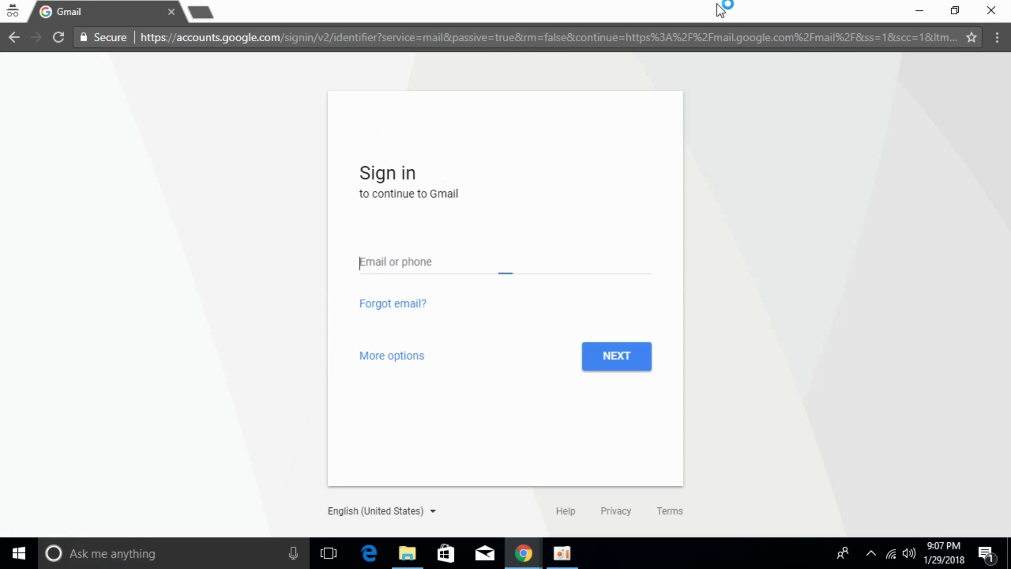
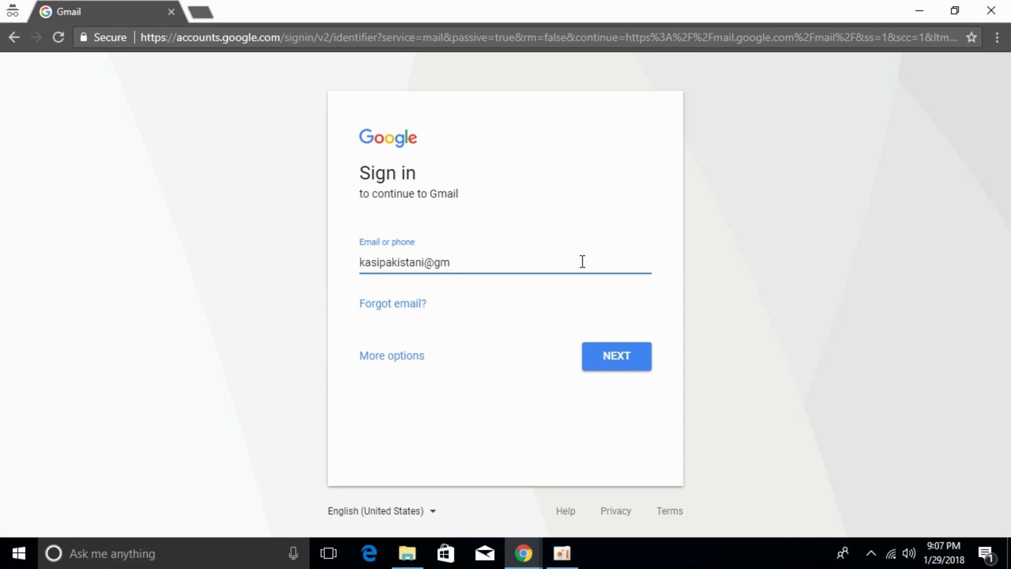
Sign in with the personal account's email, password and 2-Step Verification code.
key("Return")
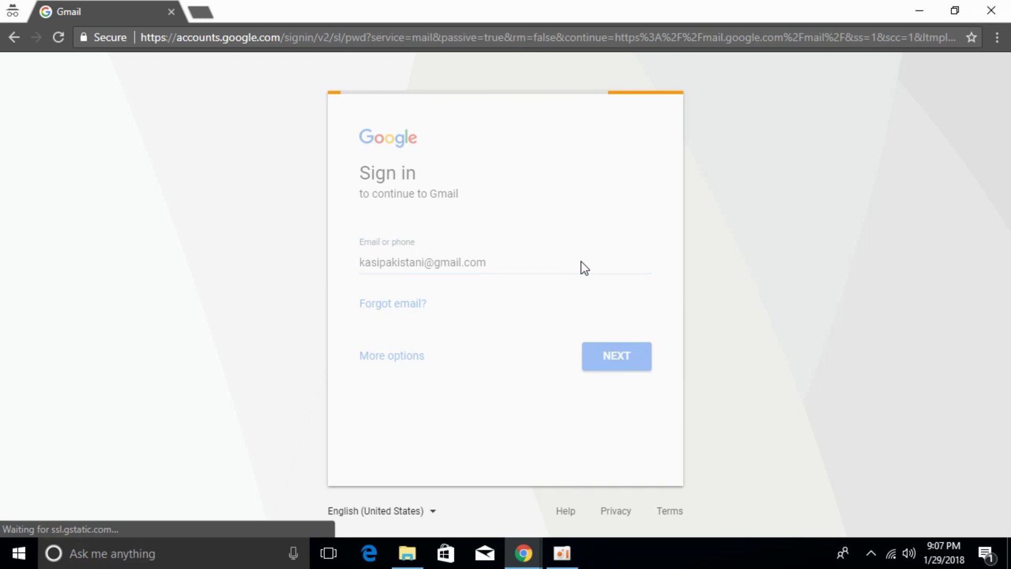
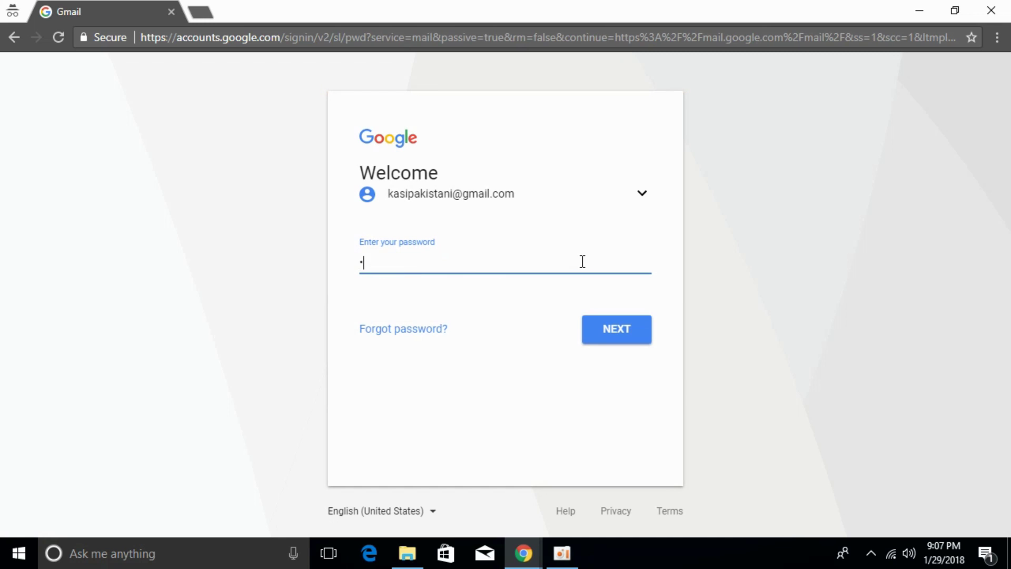
key("Return")
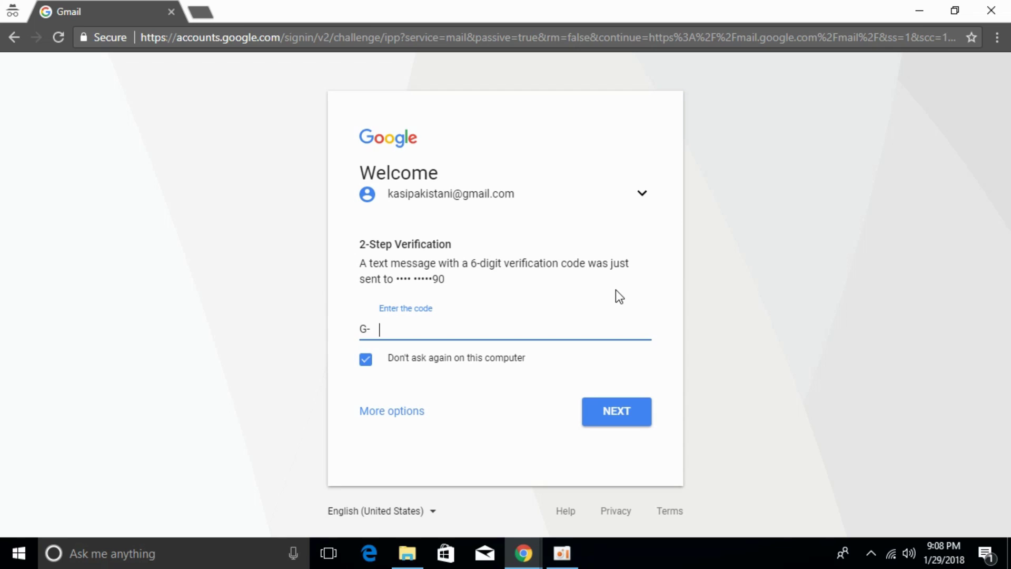
key("Return")
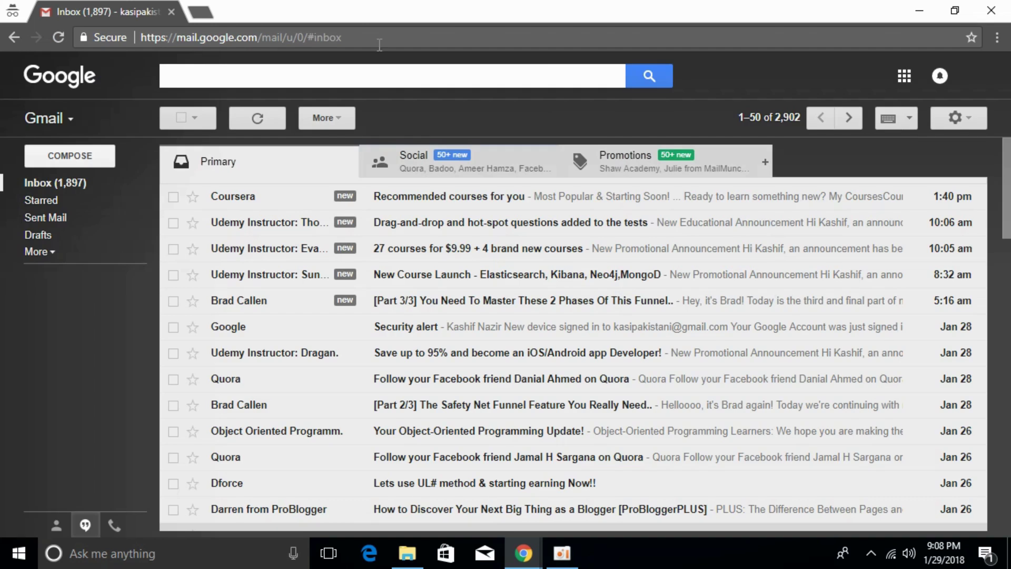
Load youtube.com in a new tab, sign in, and go to the account's My Account page.
left_click(199, 11)
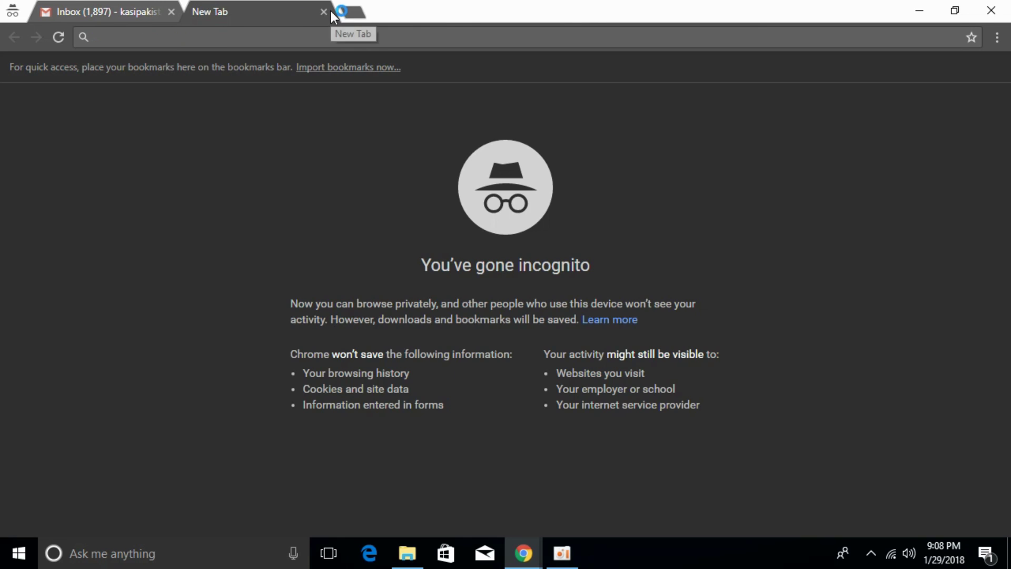
type("youtube.com")
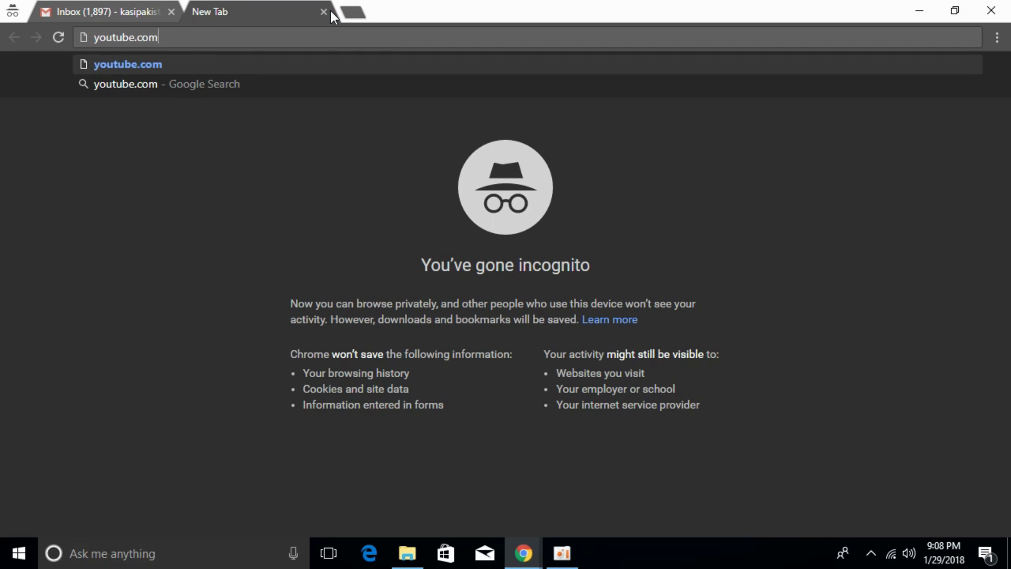
key("Return")
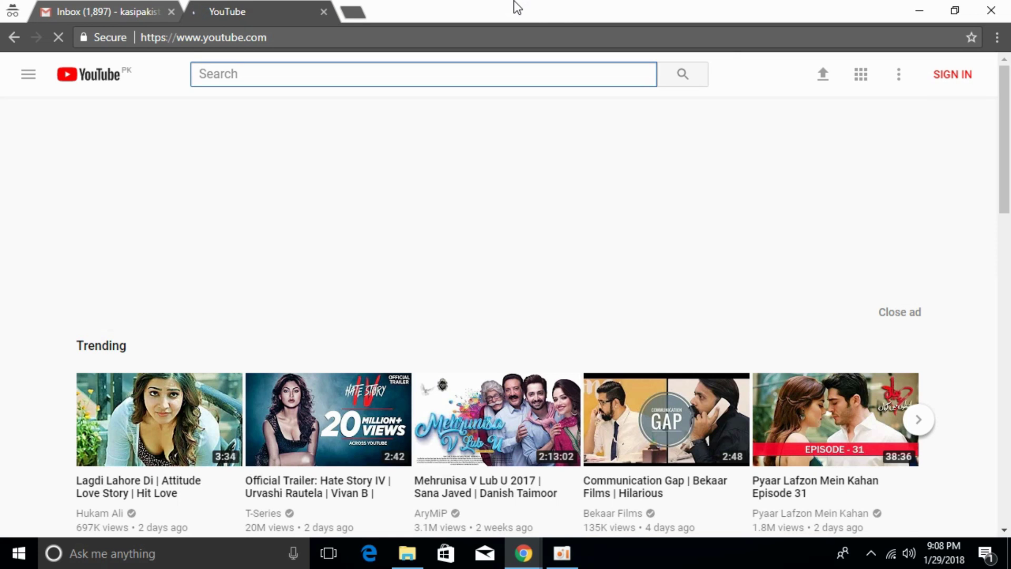
left_click(954, 75)
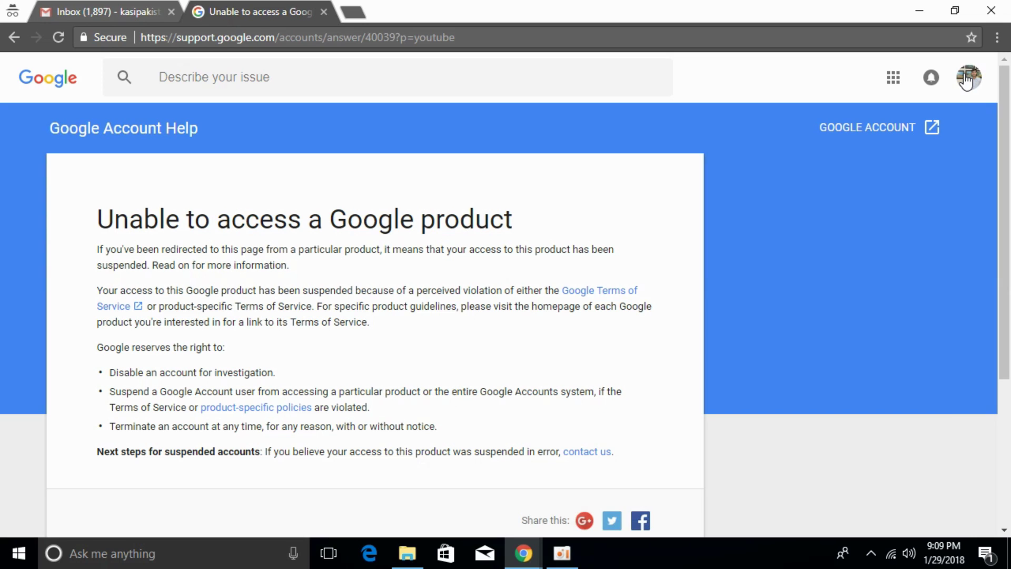
left_click(967, 79)
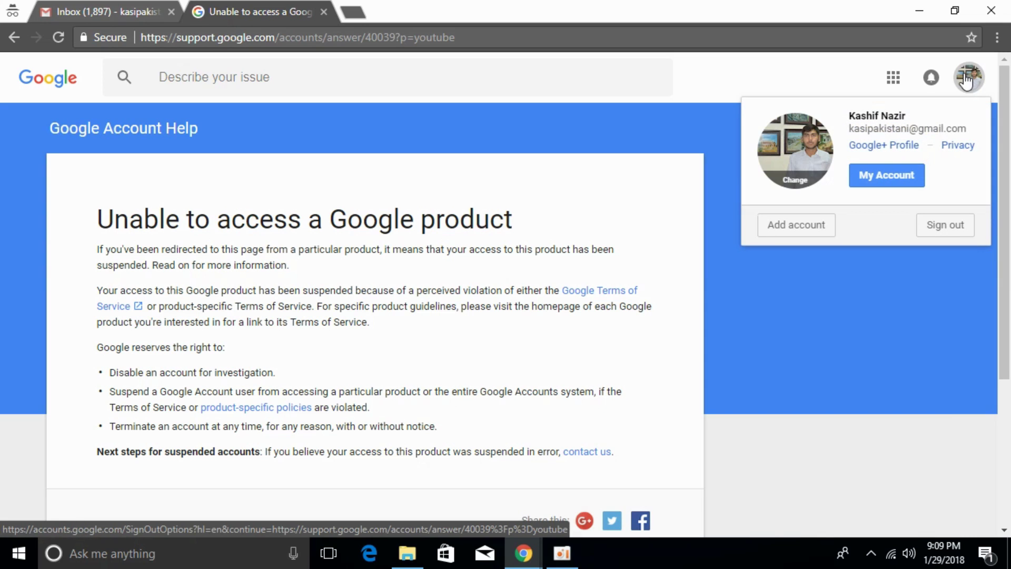
left_click(894, 175)
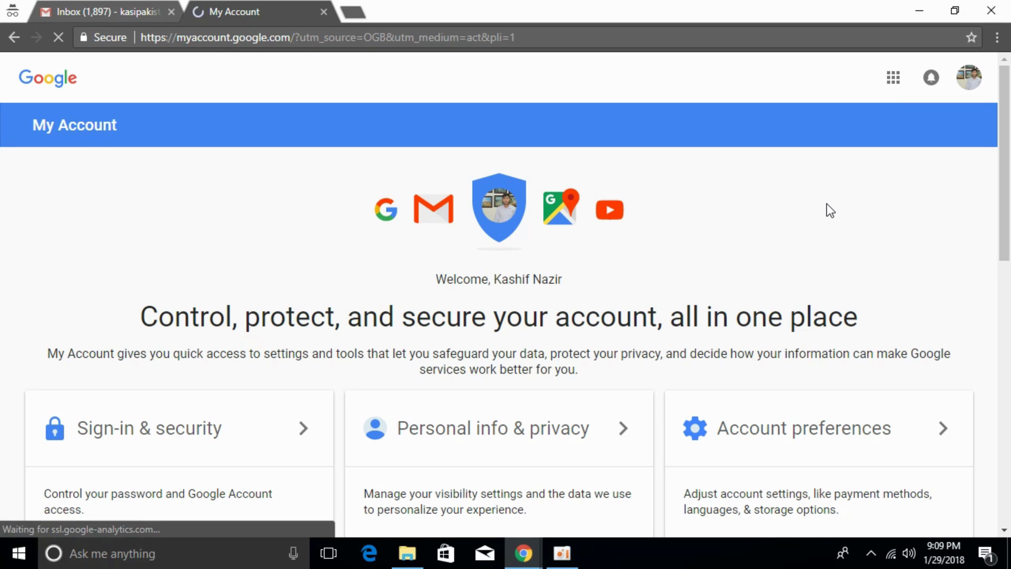
Pick Hasb-e-Haal from the avatar's list of brand accounts.
left_click(970, 85)
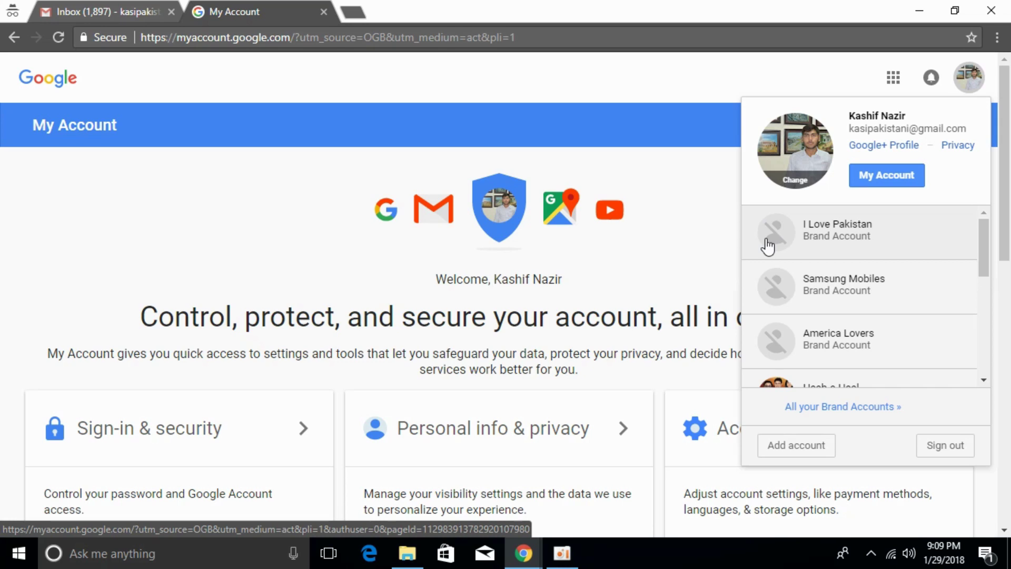
scroll(767, 246, "down", 3)
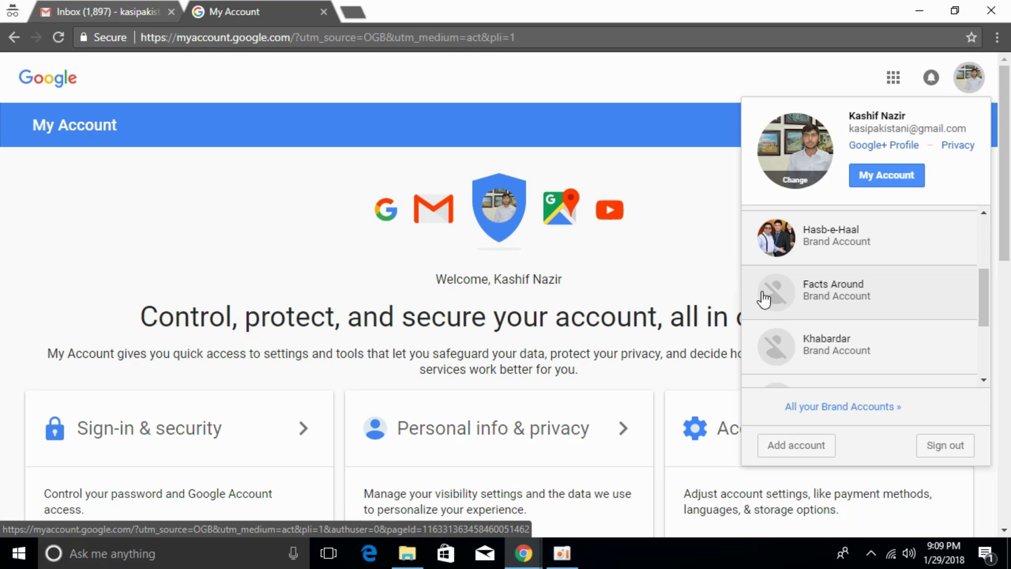
scroll(829, 289, "up", 2)
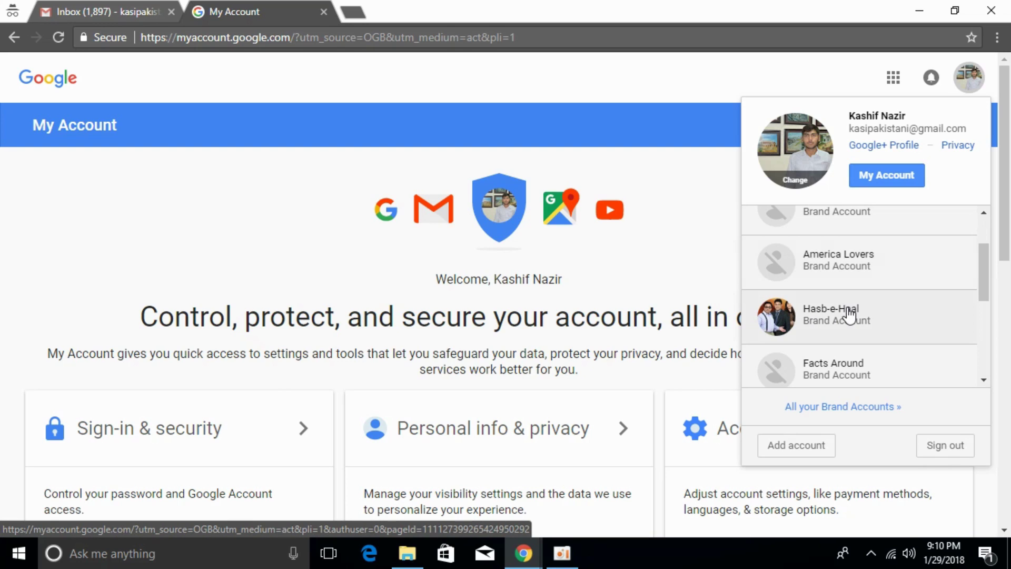
left_click(823, 321)
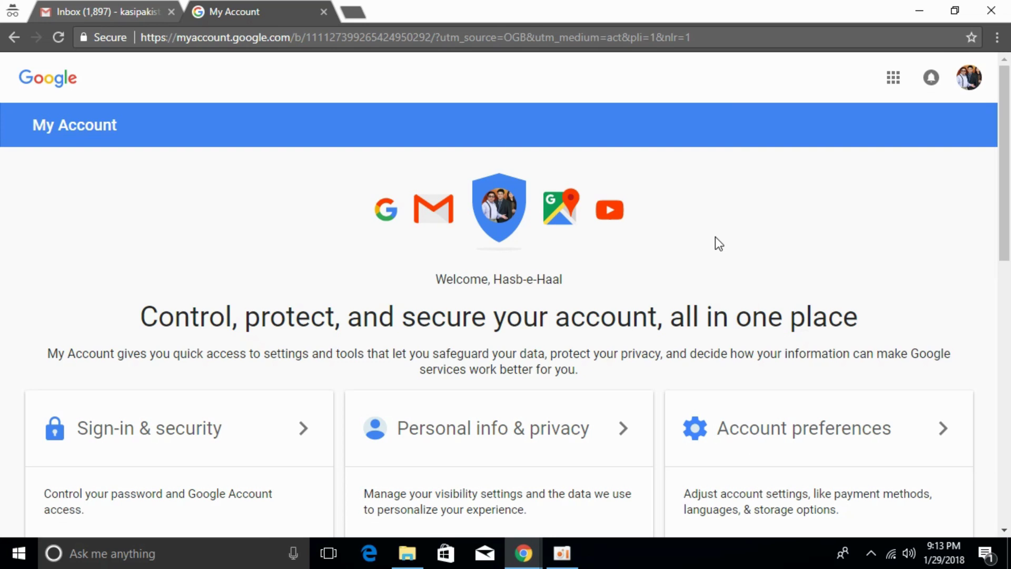
Open Hasb-e-Haal's brand account settings and its Manage permissions list.
left_click(967, 80)
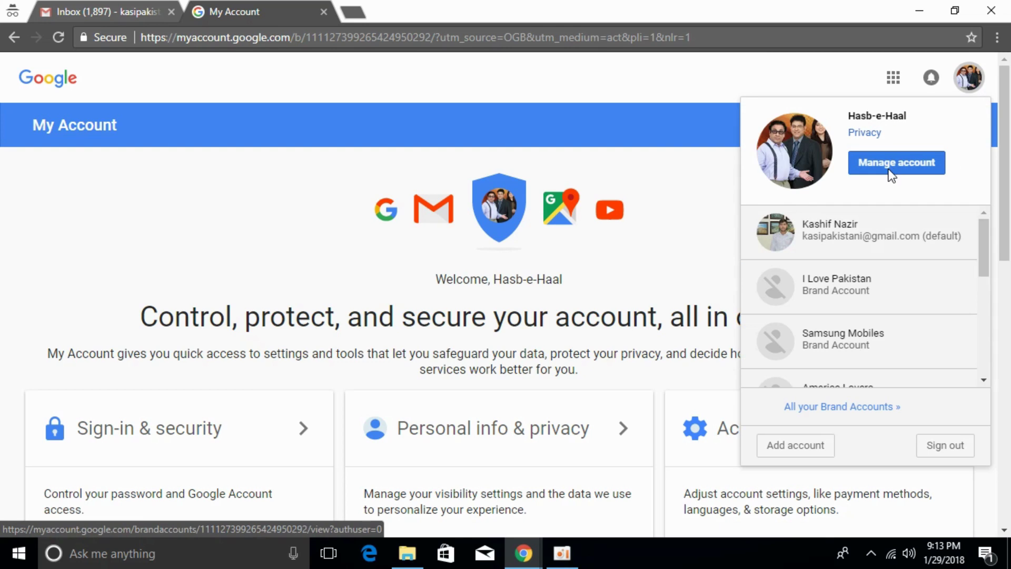
left_click(902, 168)
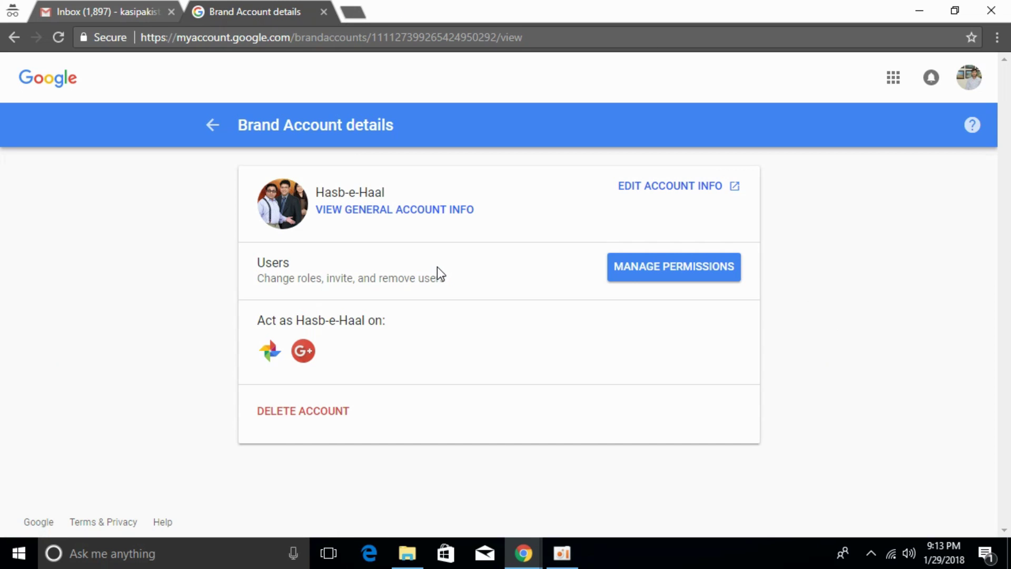
left_click(653, 269)
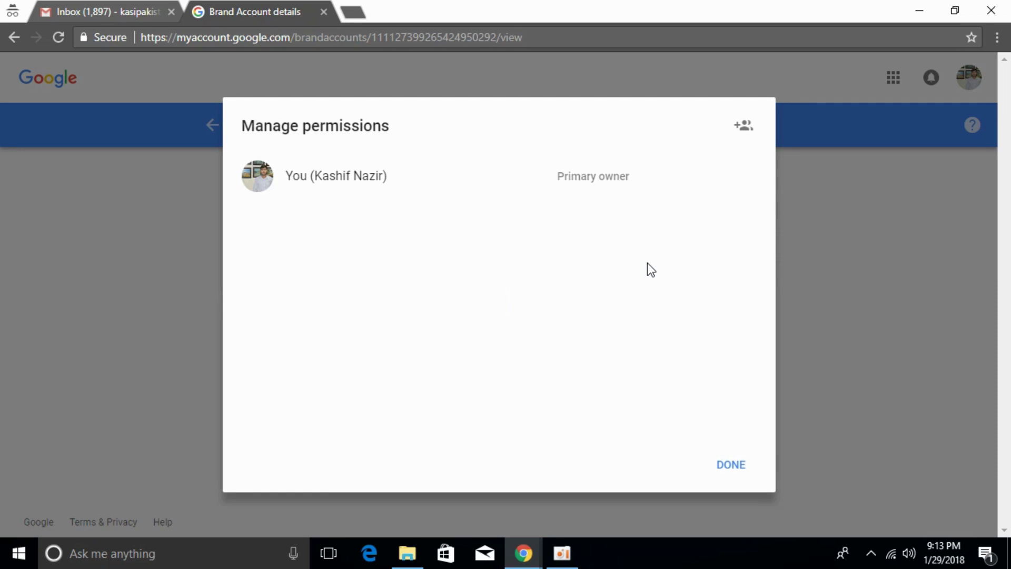
Add the second Gmail address with the Owner role, send the invite, and close permissions.
left_click(742, 127)
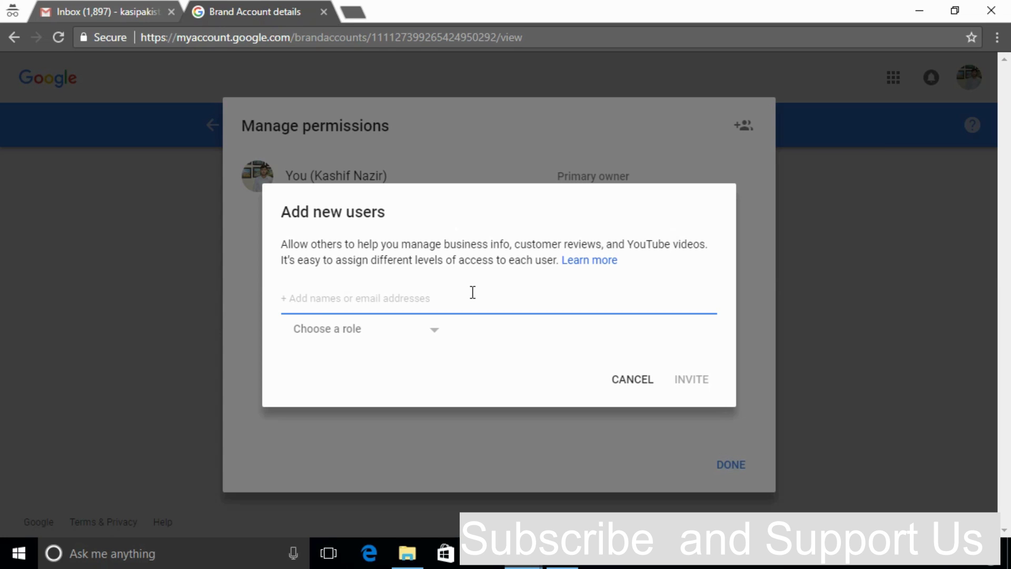
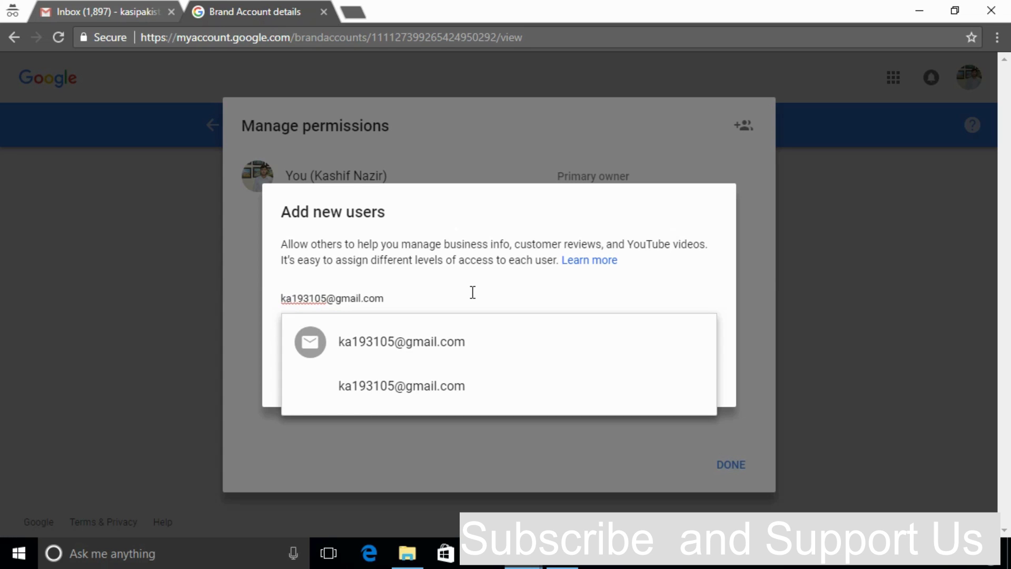
left_click(379, 341)
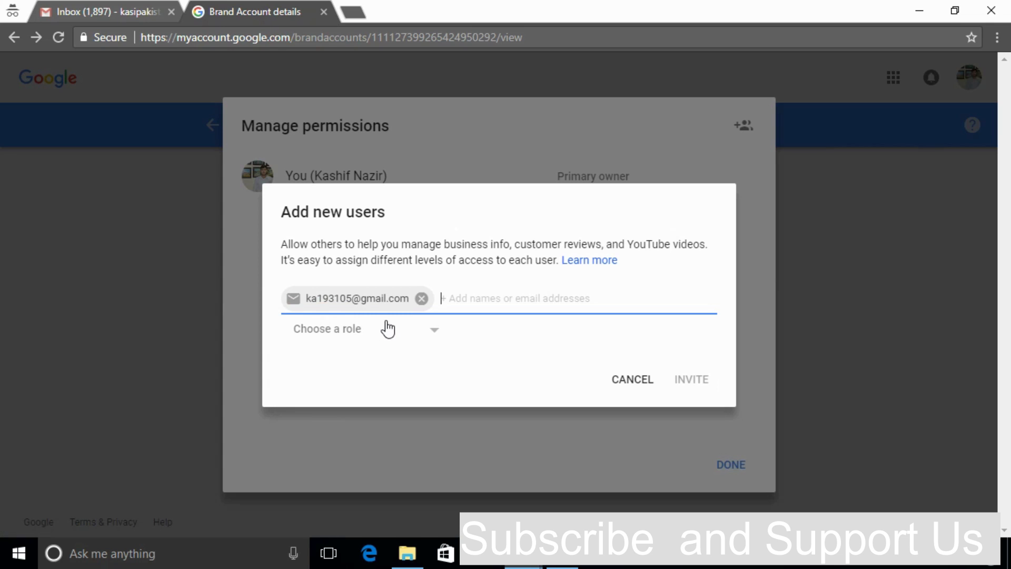
left_click(352, 334)
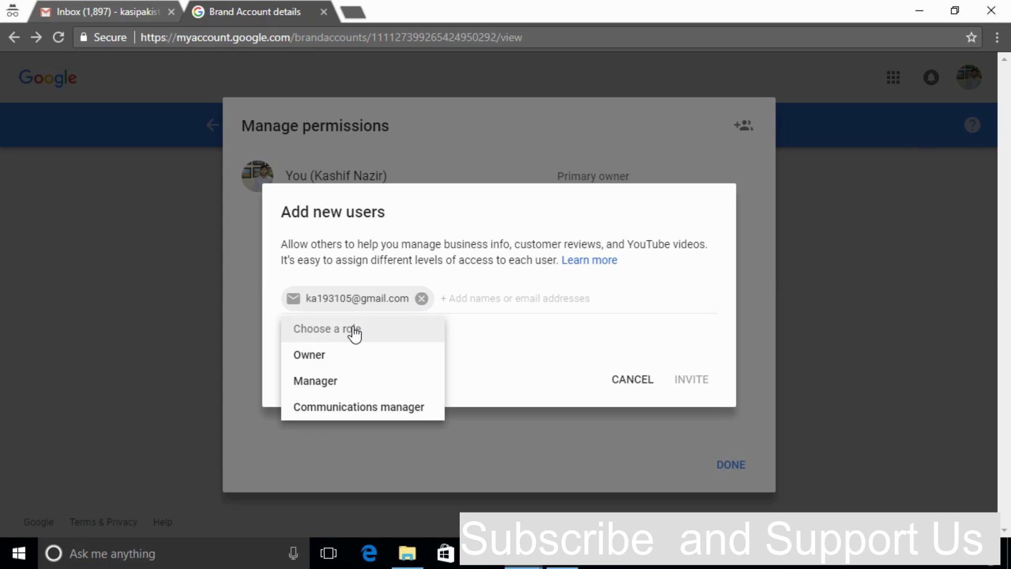
left_click(319, 361)
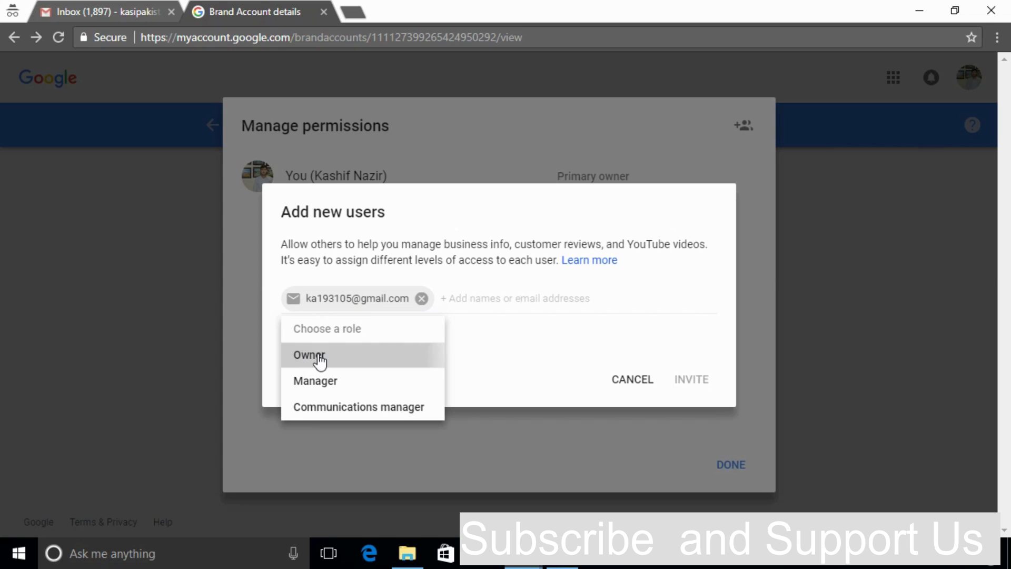
left_click(692, 383)
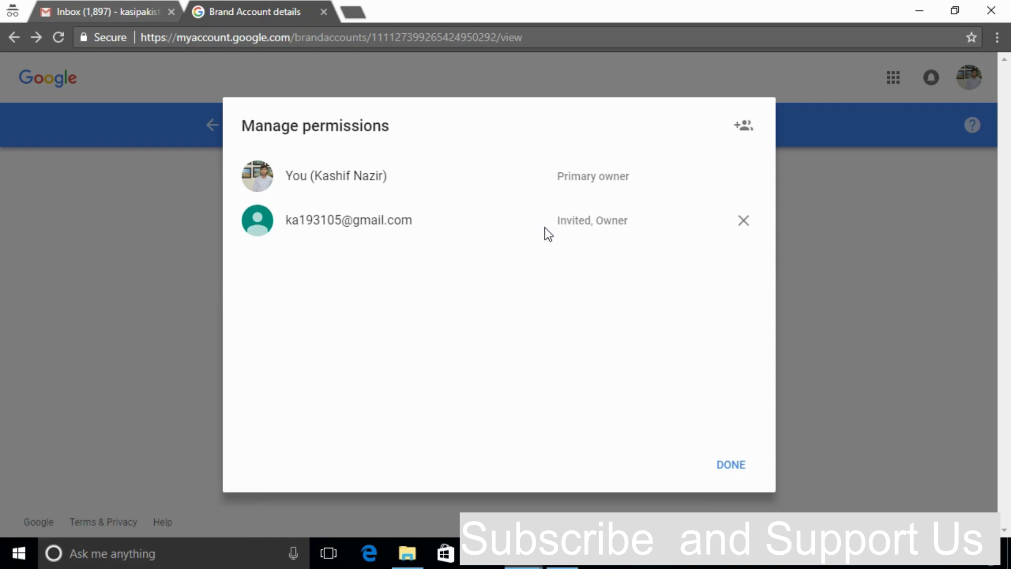
left_click(734, 467)
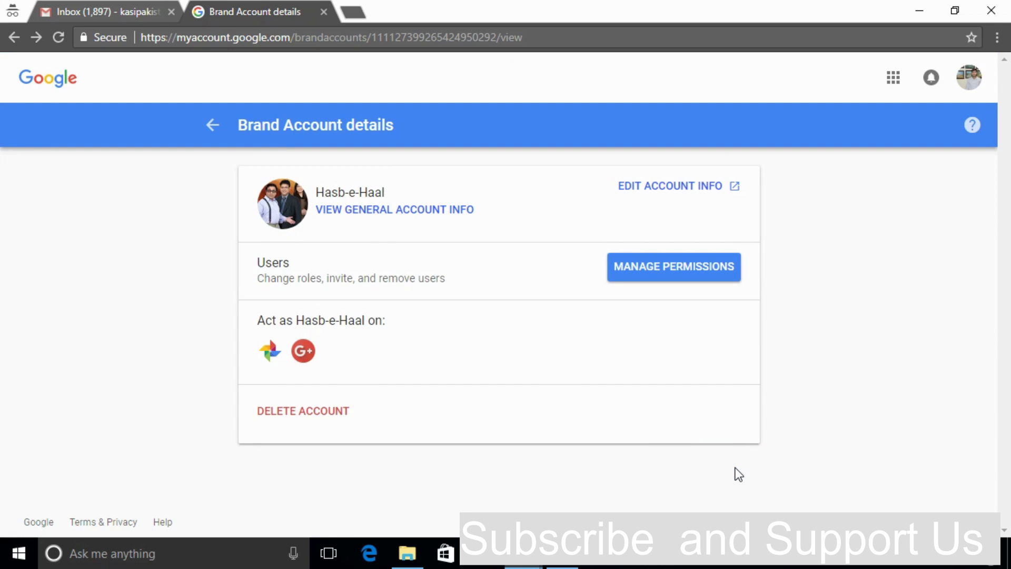
Minimize the brand account window and load gmail.com in a new tab.
left_click(919, 9)
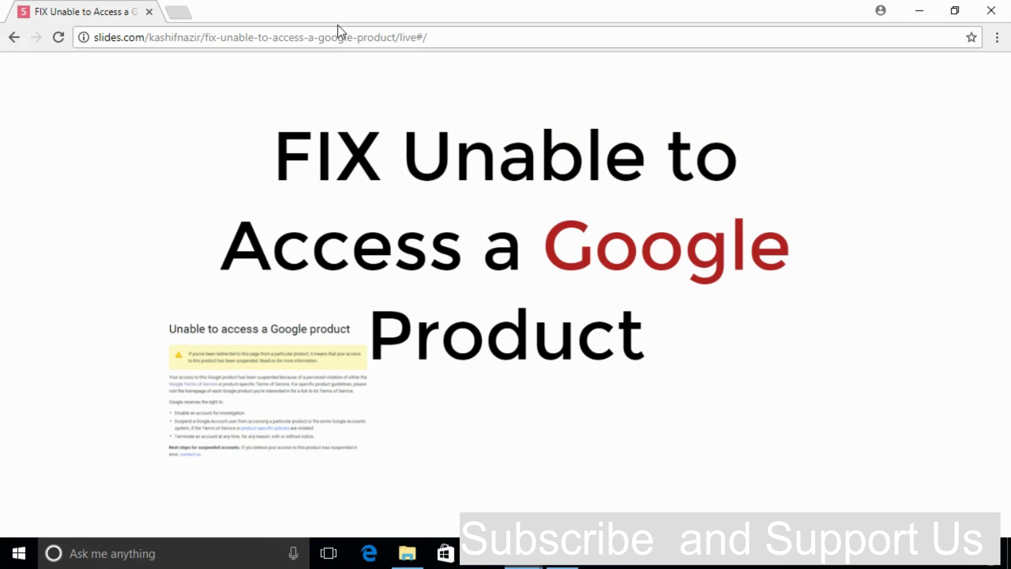
left_click(179, 11)
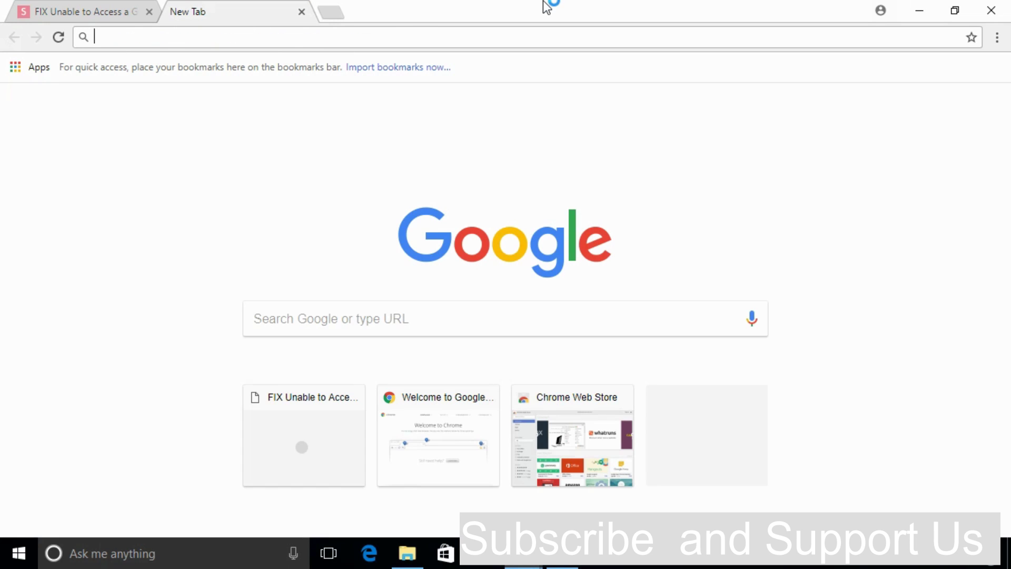
type("gmail.")
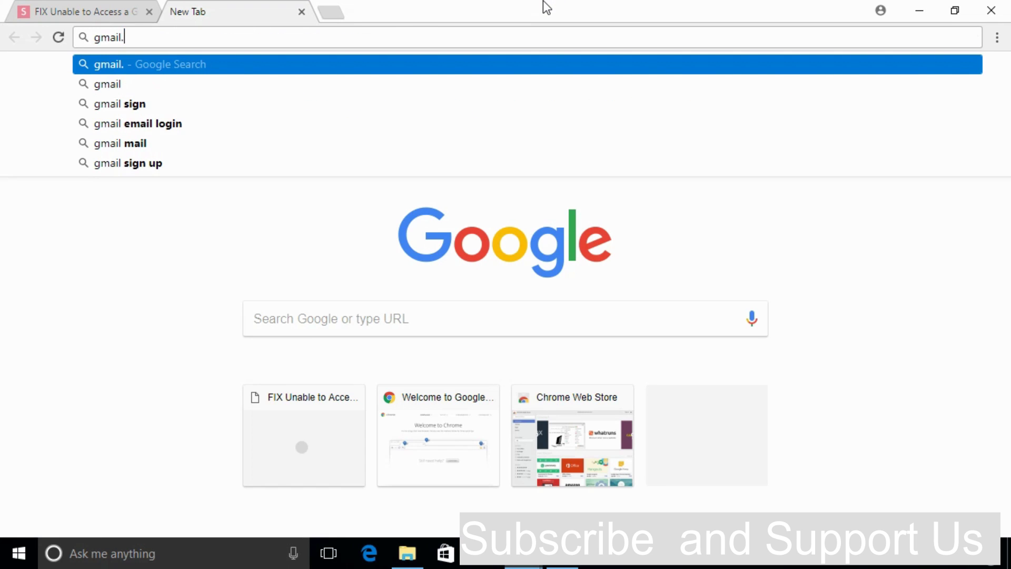
type("com")
key("Return")
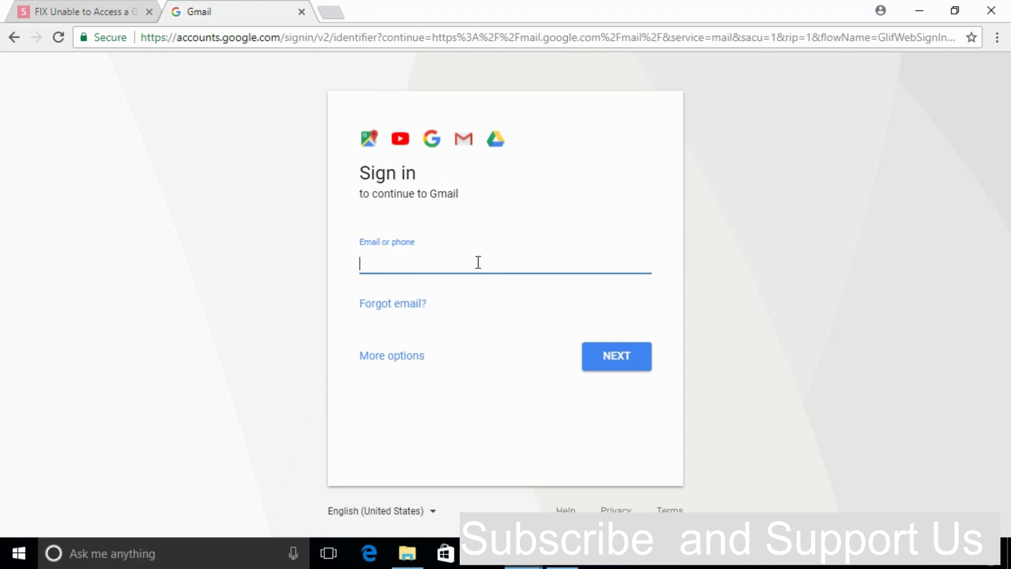
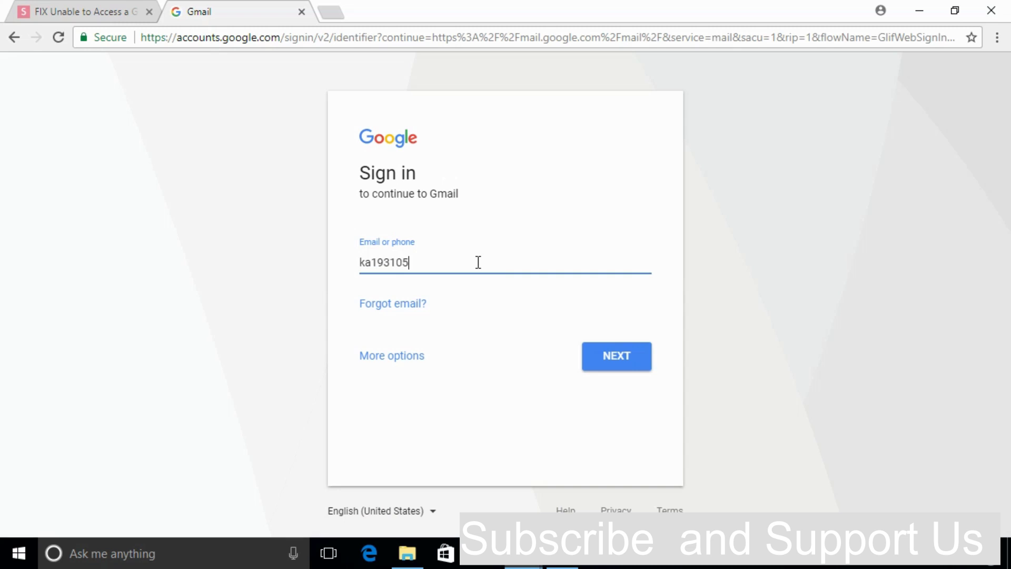
Sign in with the second account's email address and password.
key("Return")
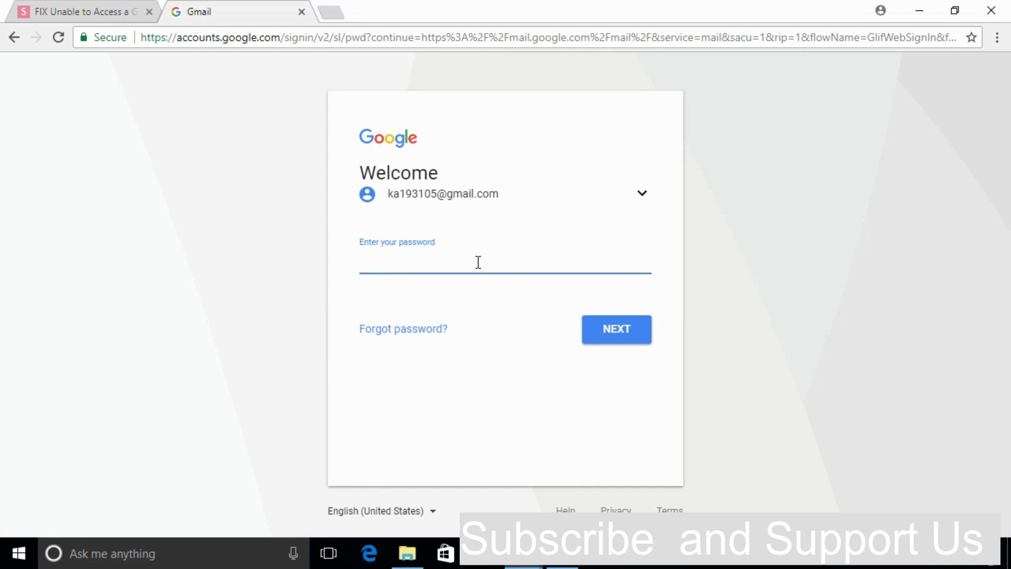
type("•••••••••••")
key("Return")
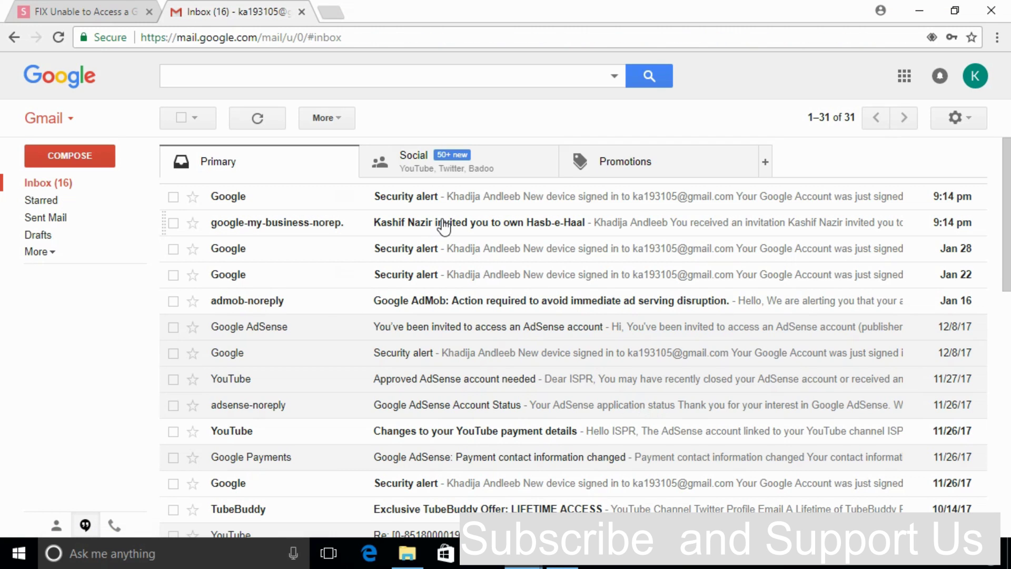
Open the Hasb-e-Haal ownership invitation email, accept it, and confirm becoming an owner.
left_click(523, 224)
scroll(380, 335, "down", 3)
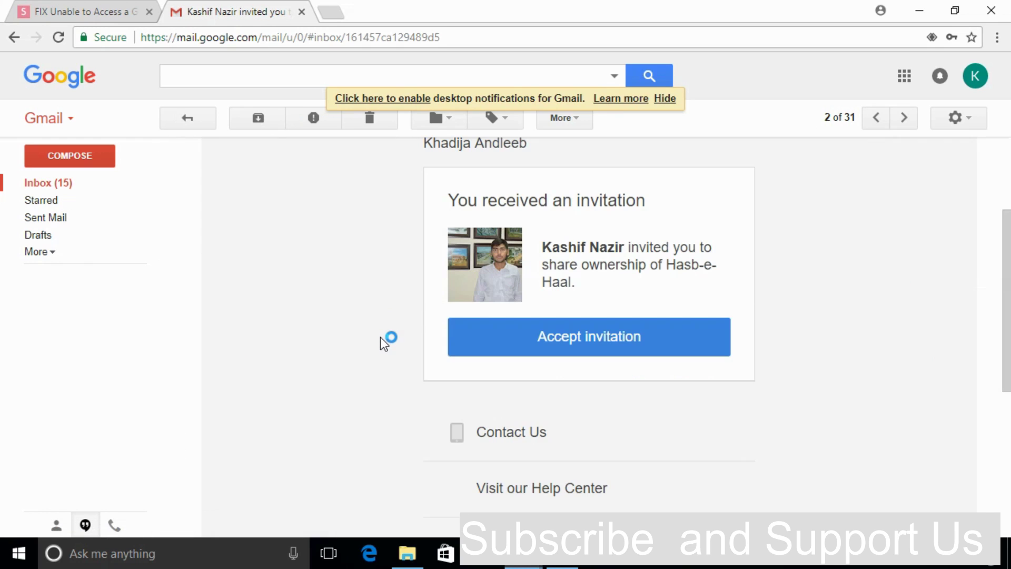
left_click(563, 339)
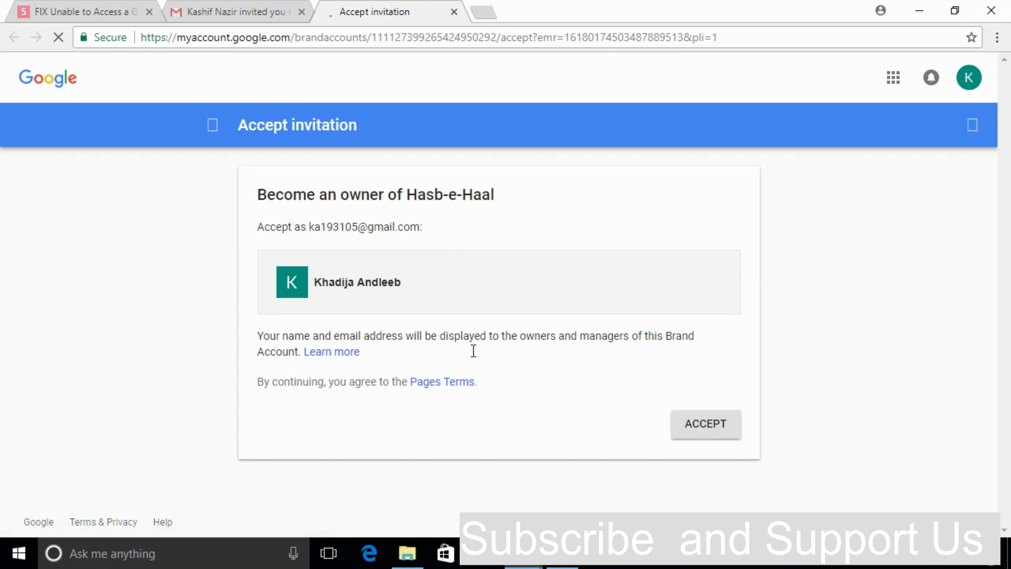
left_click(688, 425)
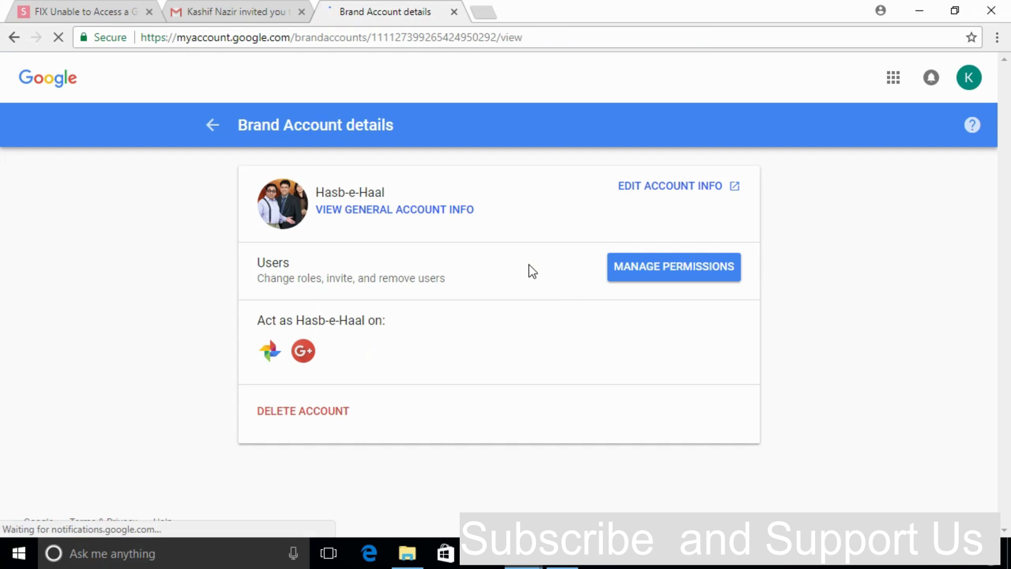
left_click(968, 79)
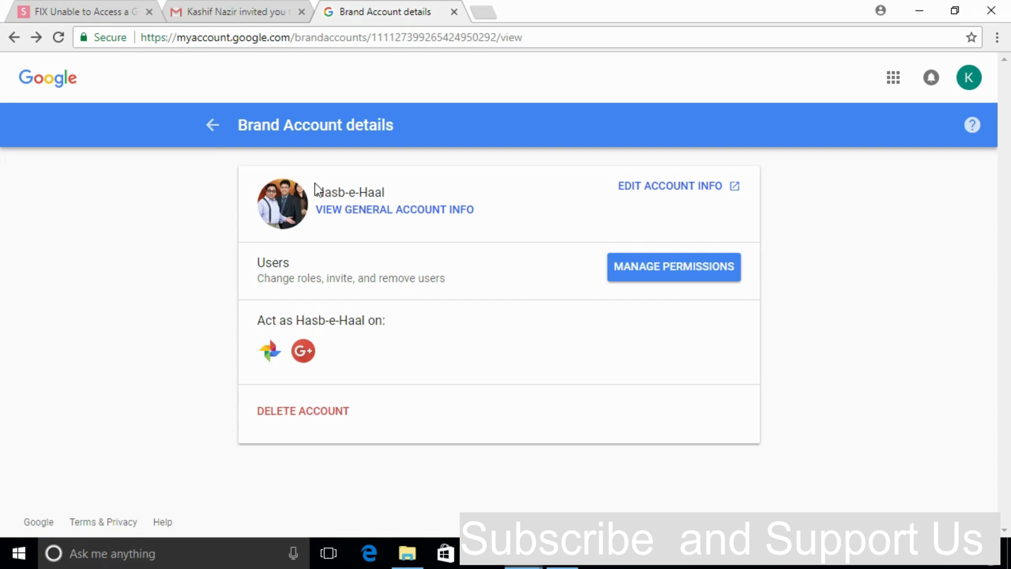
left_click(670, 278)
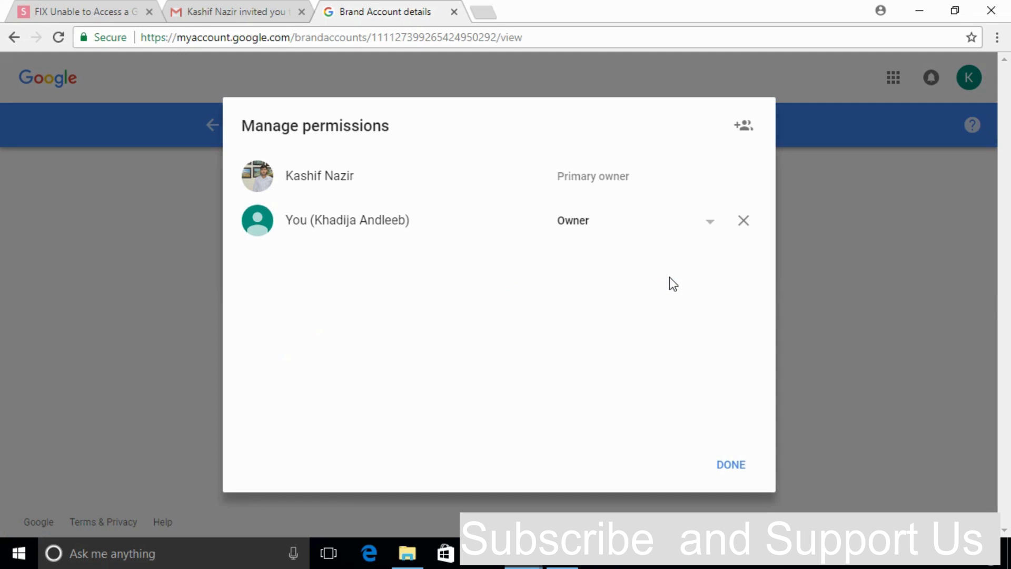
left_click(733, 467)
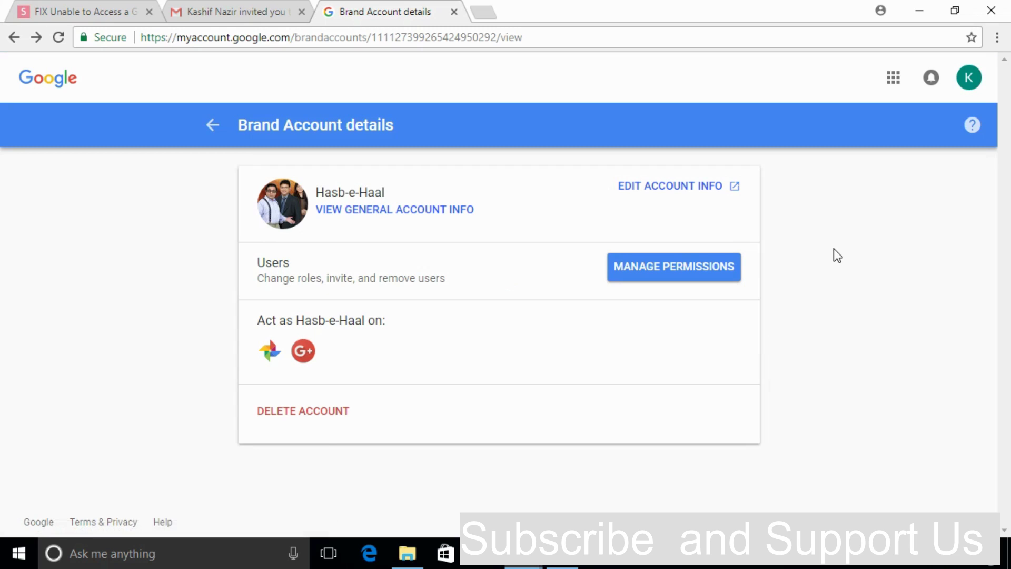